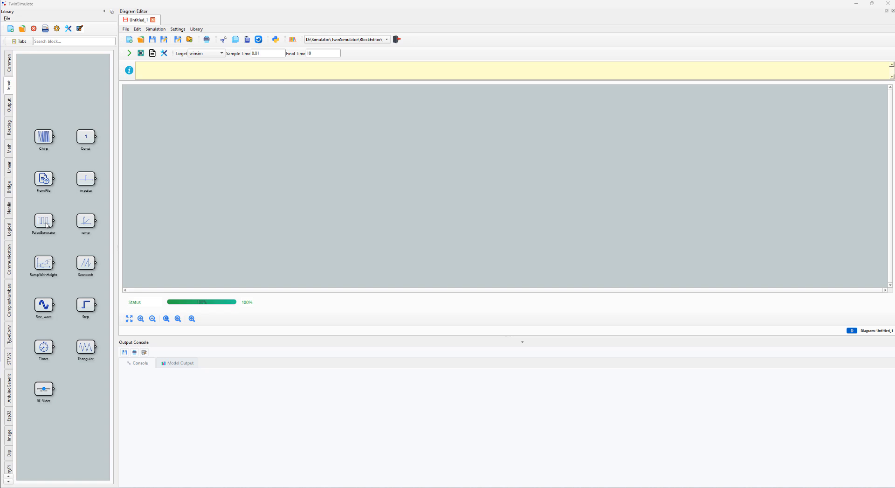
# Step: Place a Sine_wave, a PulseGenerator and an RT Plot block on the empty diagram, with the plot beside the two sources
pyautogui.moveTo(47, 304); pyautogui.dragTo(287, 120)
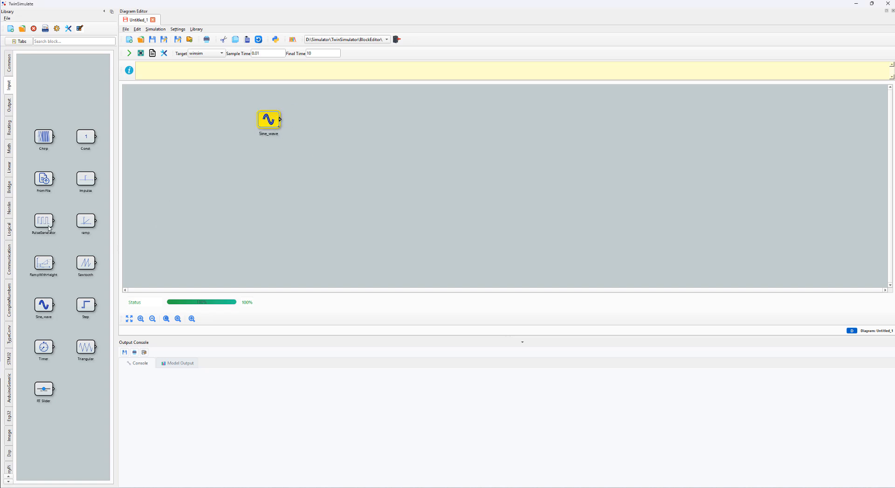
pyautogui.moveTo(47, 229); pyautogui.dragTo(297, 168)
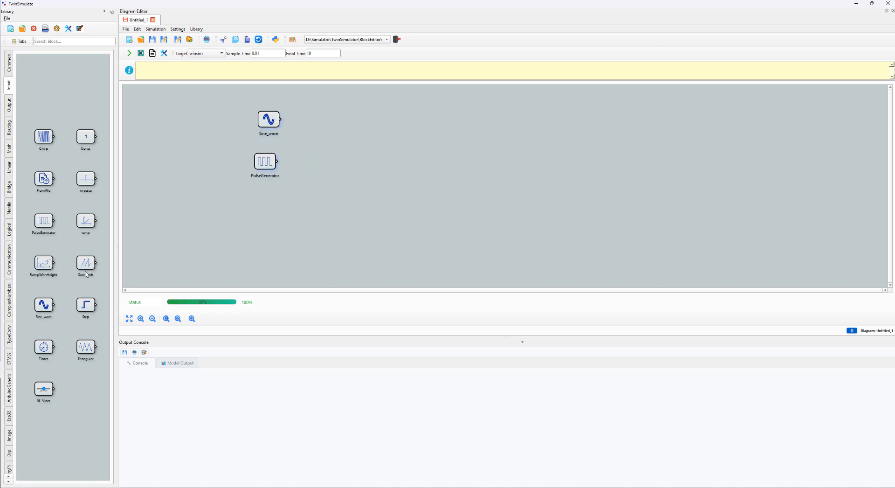
pyautogui.click(11, 107)
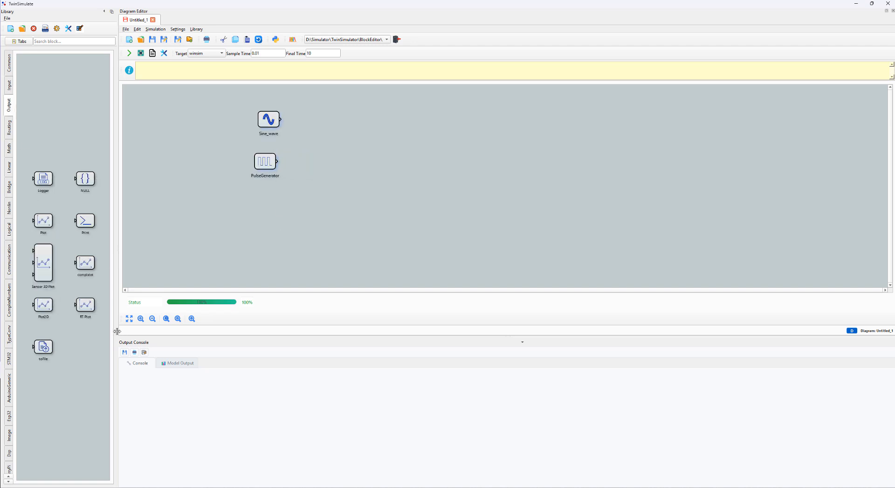
pyautogui.moveTo(320, 171); pyautogui.dragTo(366, 153)
# Step: Give the RT Plot block two inputs and wire Sine_wave to the first and PulseGenerator to the second
pyautogui.rightClick(366, 153)
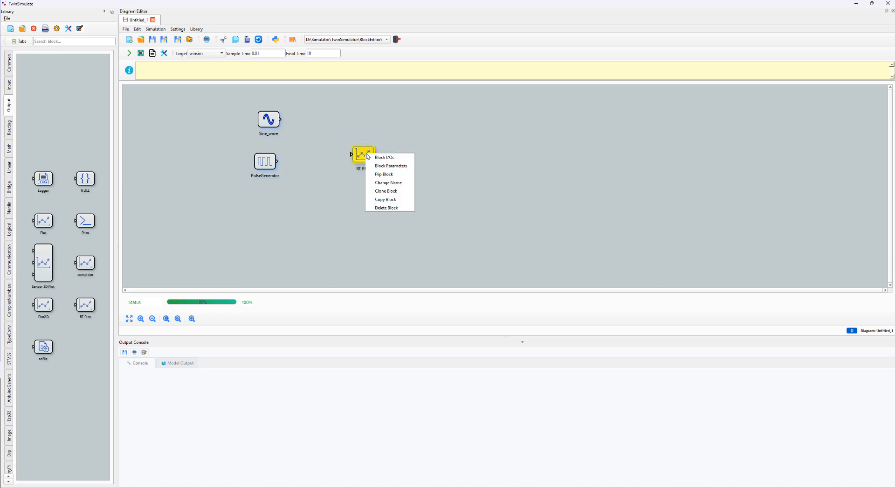
pyautogui.click(381, 157)
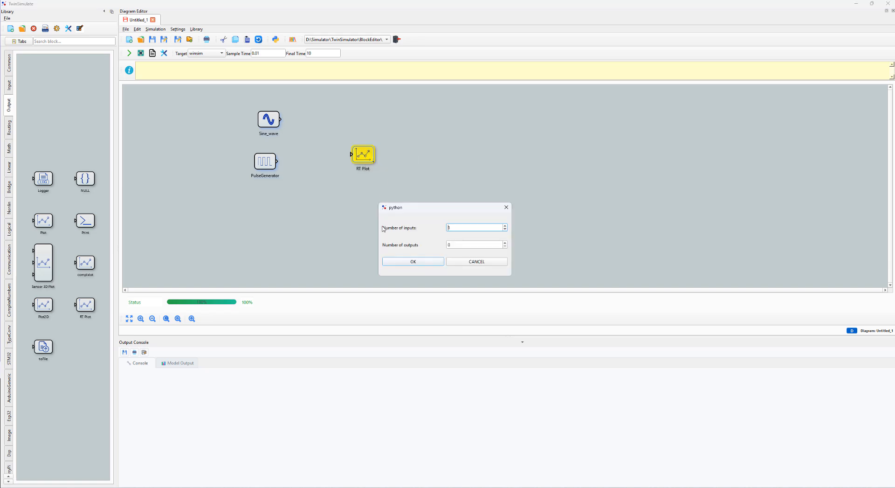
pyautogui.click(421, 261)
pyautogui.moveTo(352, 146); pyautogui.dragTo(280, 120)
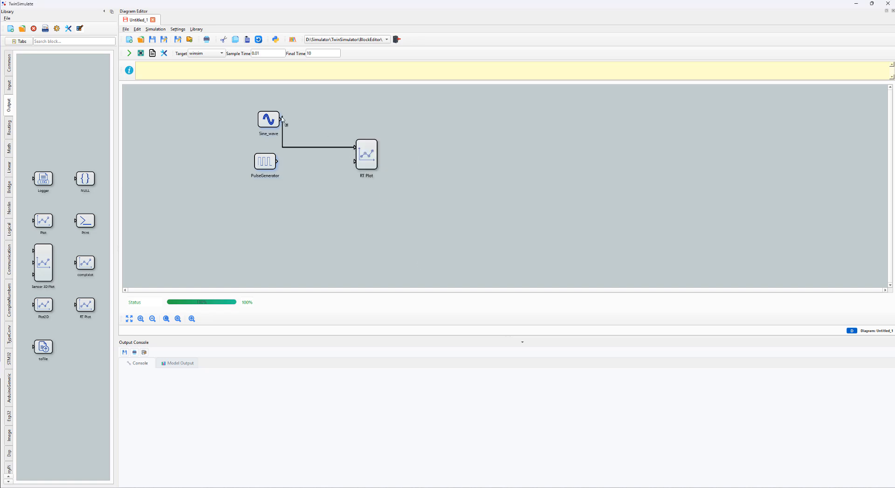
pyautogui.moveTo(277, 161); pyautogui.dragTo(354, 161)
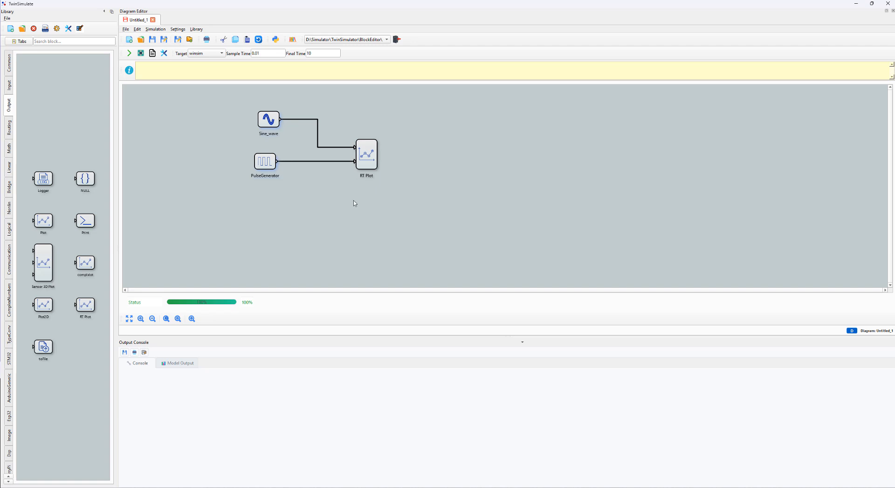
# Step: Add a toFile block below RT Plot and set its number of inputs to 2
pyautogui.click(11, 86)
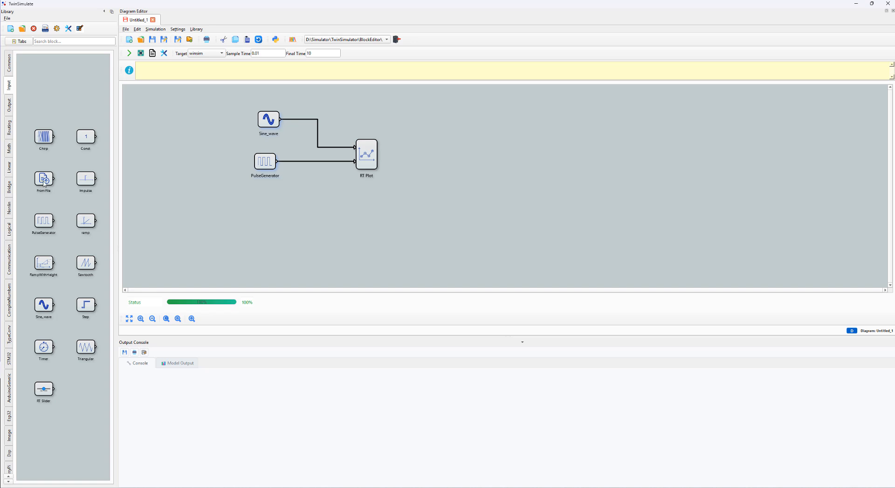
pyautogui.click(11, 106)
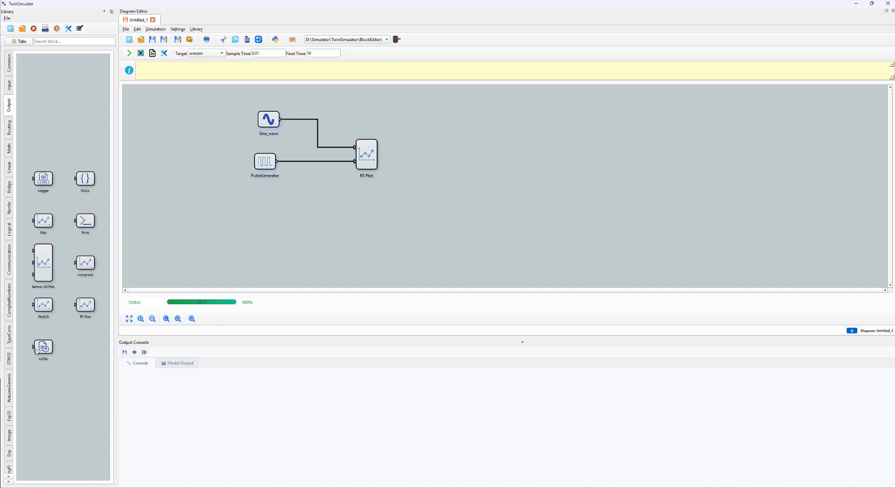
pyautogui.moveTo(37, 351); pyautogui.dragTo(371, 212)
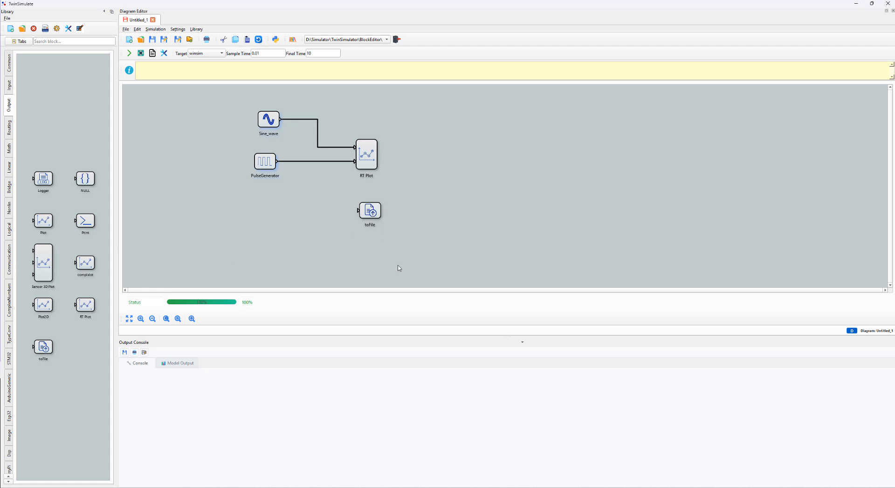
pyautogui.rightClick(373, 212)
pyautogui.click(384, 213)
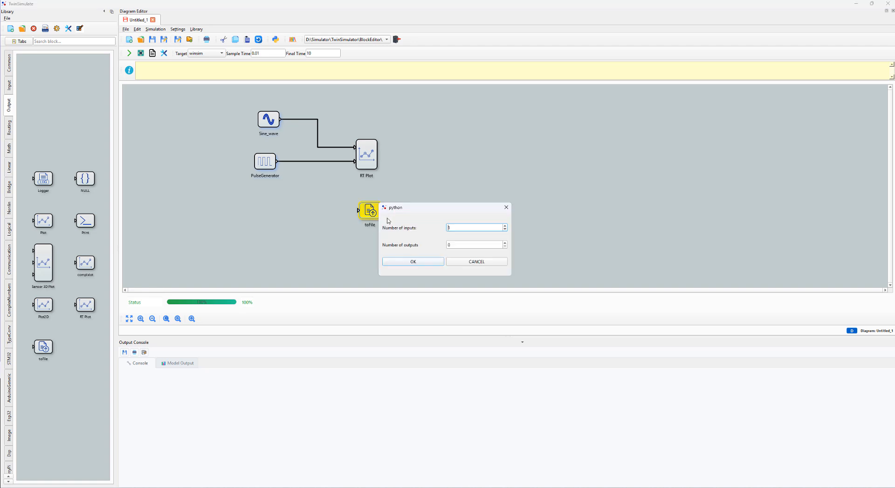
pyautogui.click(505, 226)
pyautogui.click(434, 262)
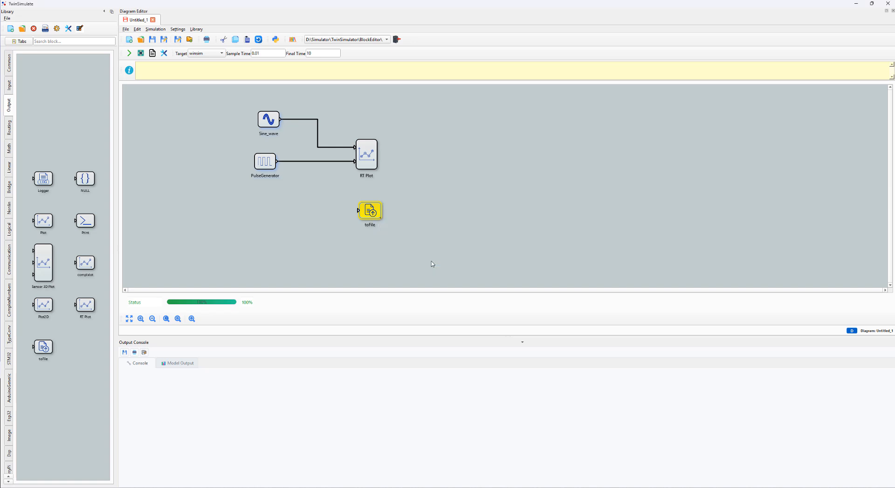
# Step: Branch the Sine_wave signal to the toFile block's first input and the PulseGenerator signal to its second
pyautogui.moveTo(364, 201)
pyautogui.mouseDown()
pyautogui.moveTo(313, 147)
pyautogui.moveTo(307, 121)
pyautogui.mouseUp()
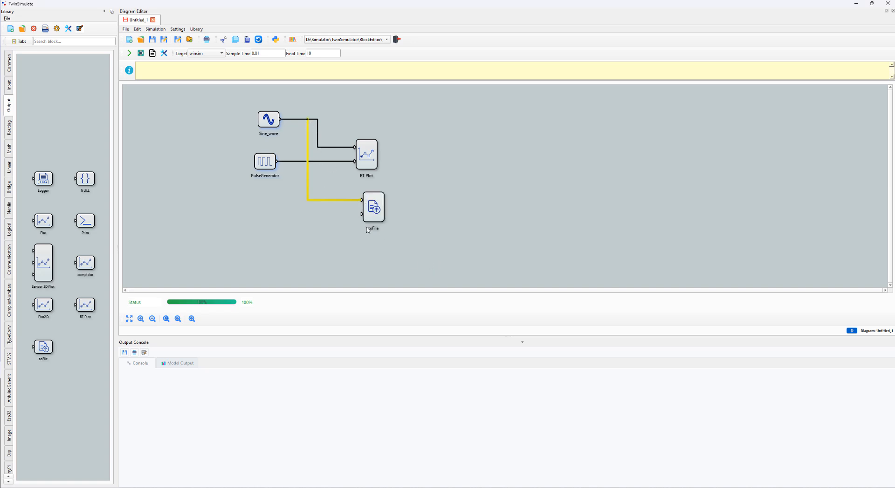
pyautogui.moveTo(362, 214)
pyautogui.mouseDown()
pyautogui.moveTo(296, 176)
pyautogui.moveTo(296, 164)
pyautogui.mouseUp()
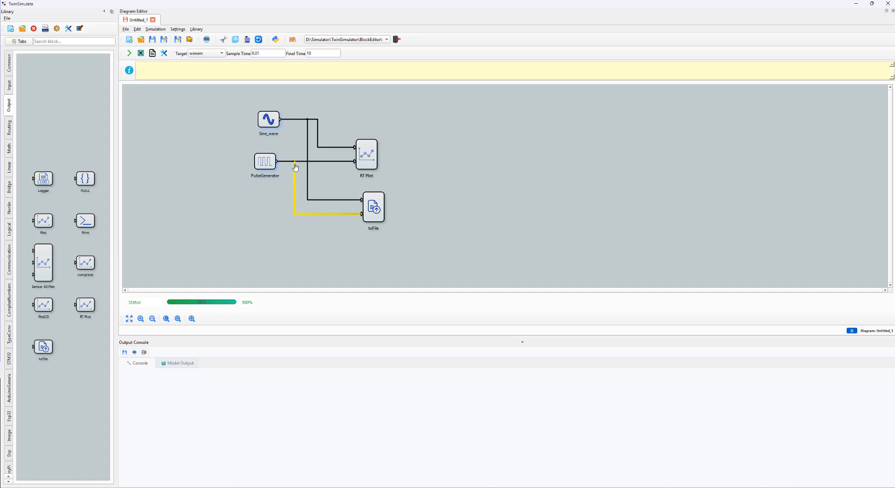
pyautogui.click(275, 216)
# Step: Set the toFile block's output file to data_from_simulation.txt on the Desktop, using the TXT file type
pyautogui.doubleClick(372, 213)
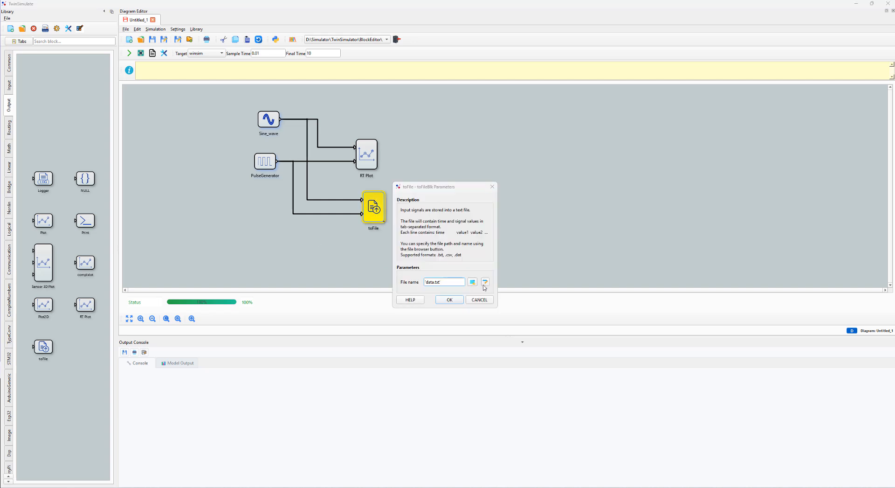
pyautogui.click(473, 282)
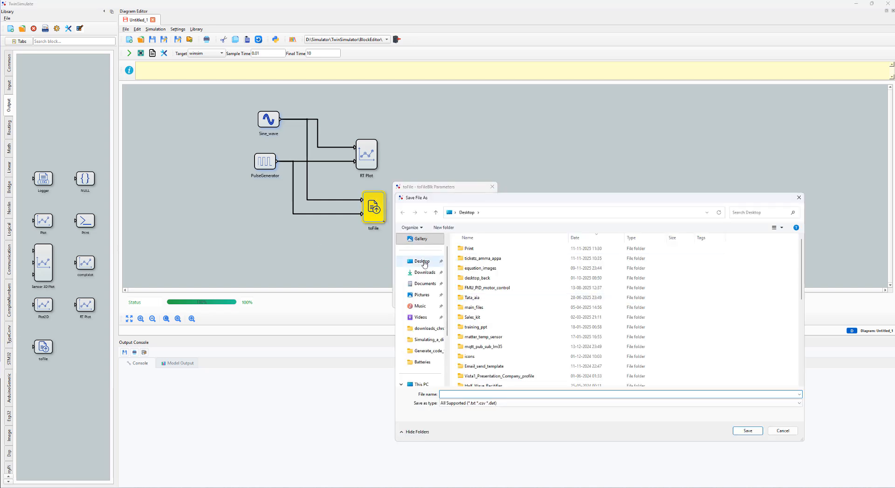
pyautogui.click(473, 394)
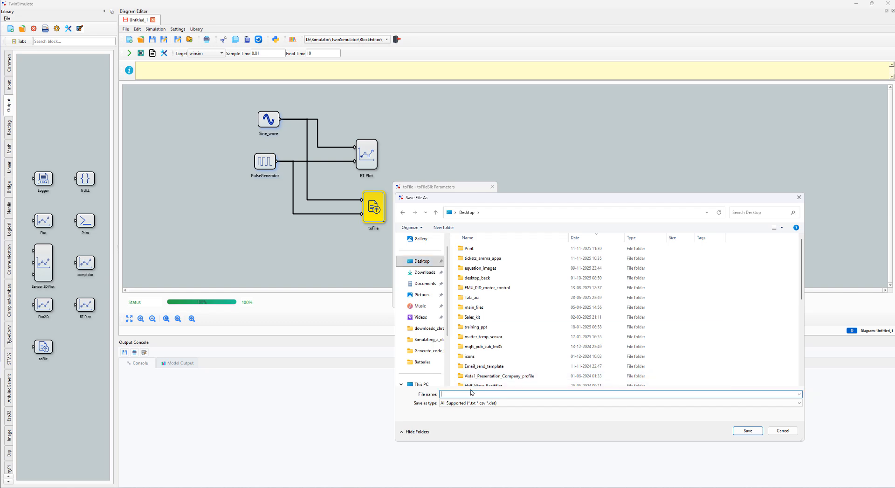
pyautogui.write('data_fro')
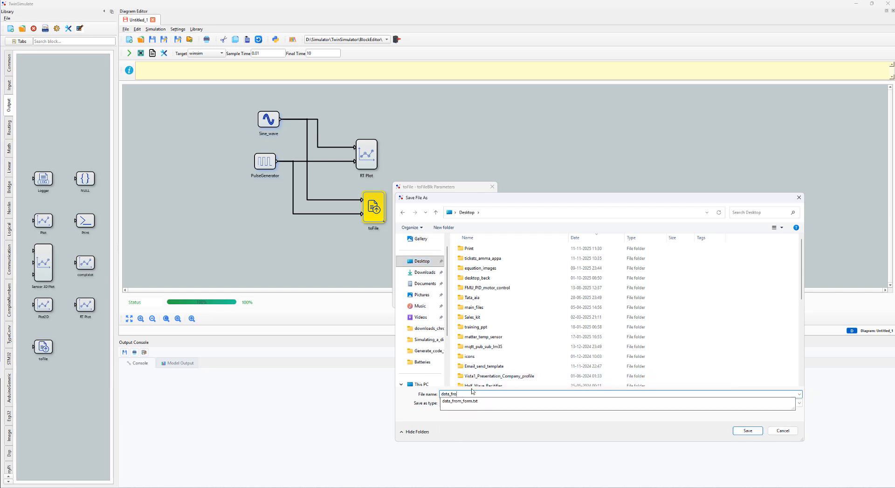
pyautogui.write('m_s')
pyautogui.write('_s')
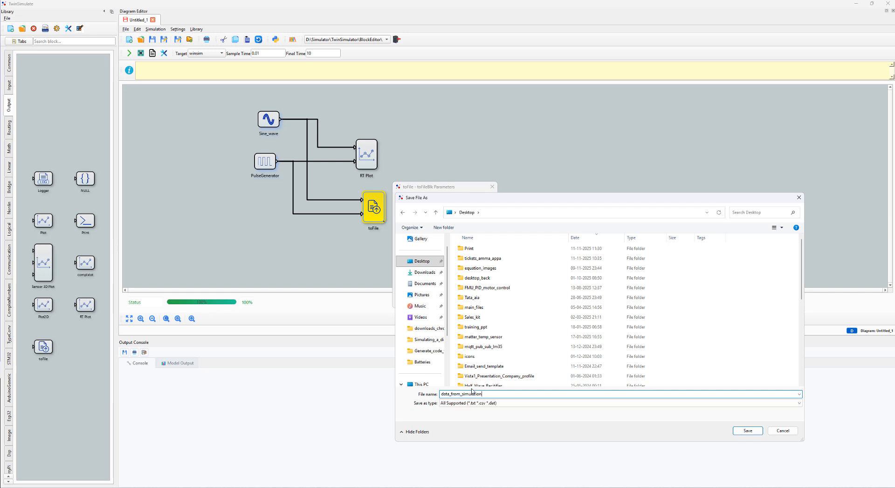
pyautogui.click(578, 403)
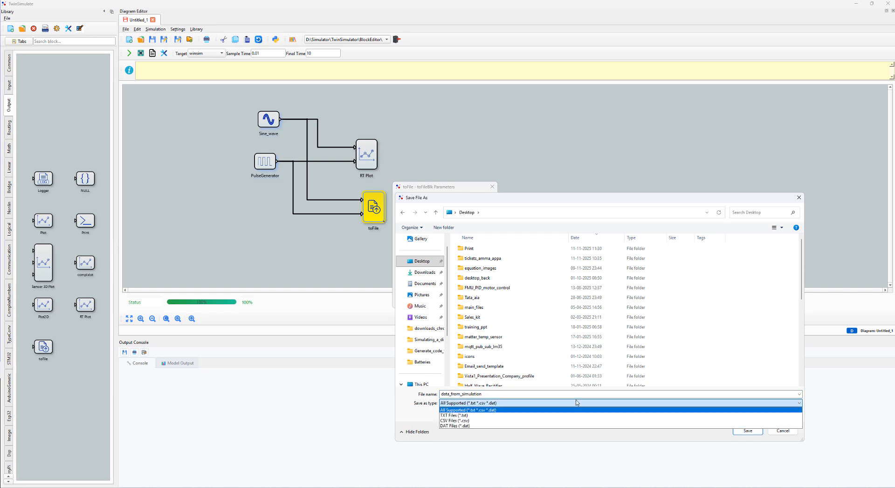
pyautogui.click(527, 421)
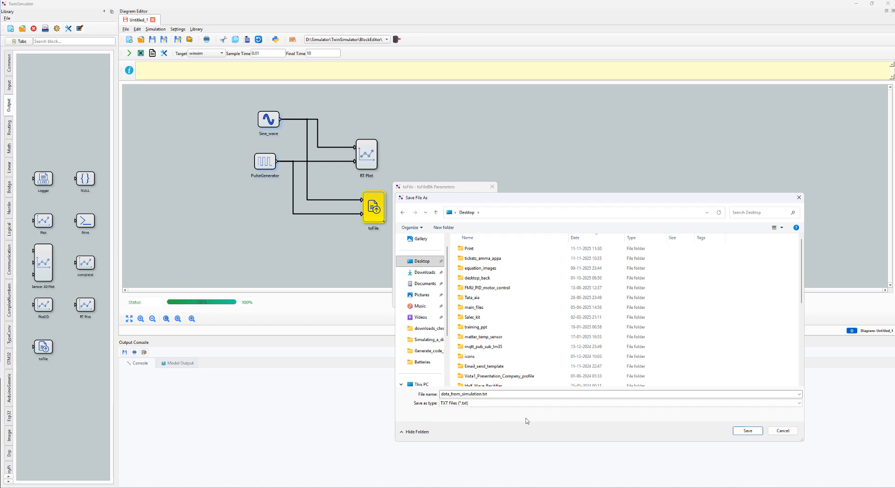
pyautogui.click(748, 430)
pyautogui.click(451, 300)
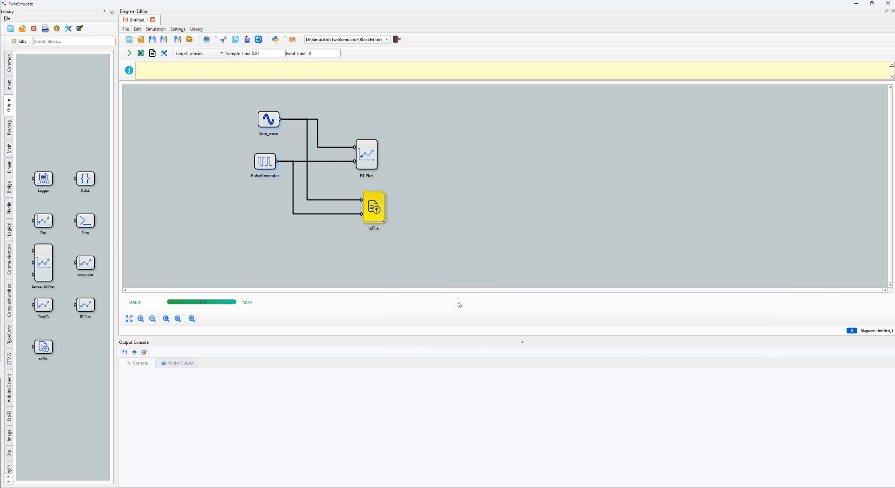
# Step: Run the simulation and close the real-time plot window once both signals are plotted
pyautogui.click(452, 221)
pyautogui.click(129, 53)
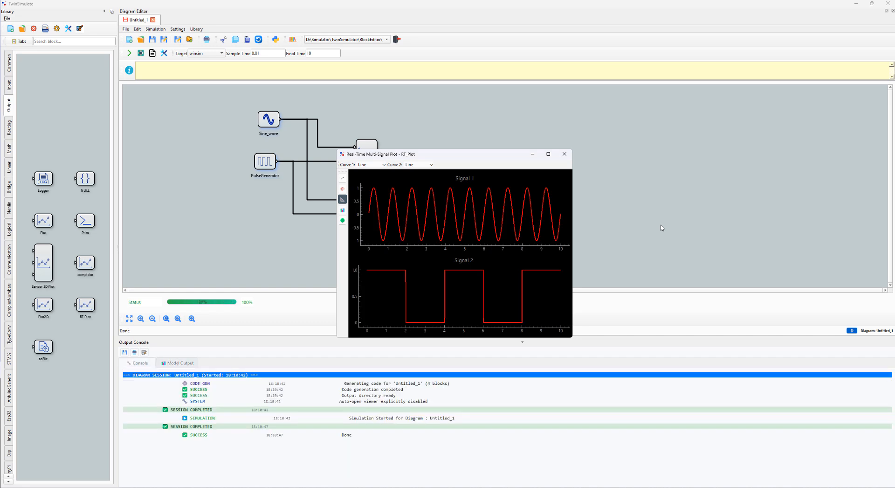
pyautogui.click(565, 154)
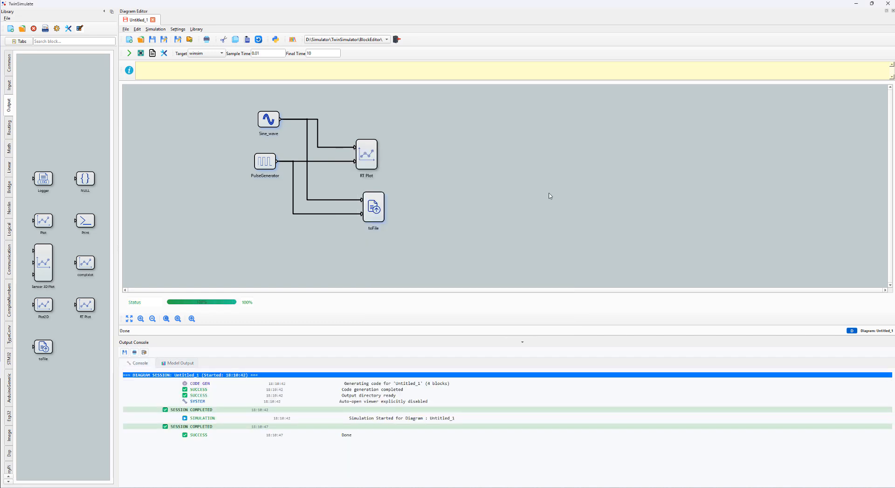
# Step: Browse from the toFile block's file name parameter to data_from_simulation.txt on the Desktop and open it in the text editor
pyautogui.doubleClick(371, 217)
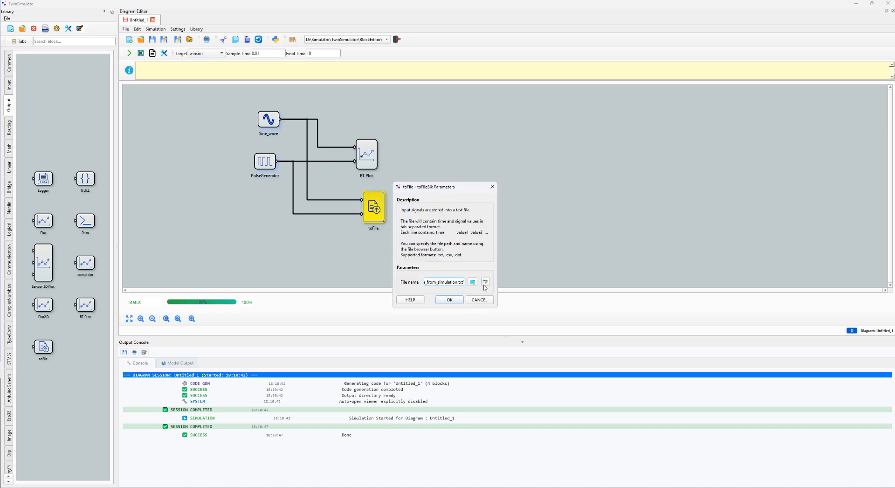
pyautogui.click(484, 286)
pyautogui.click(474, 283)
pyautogui.scroll(-5, 528, 333)
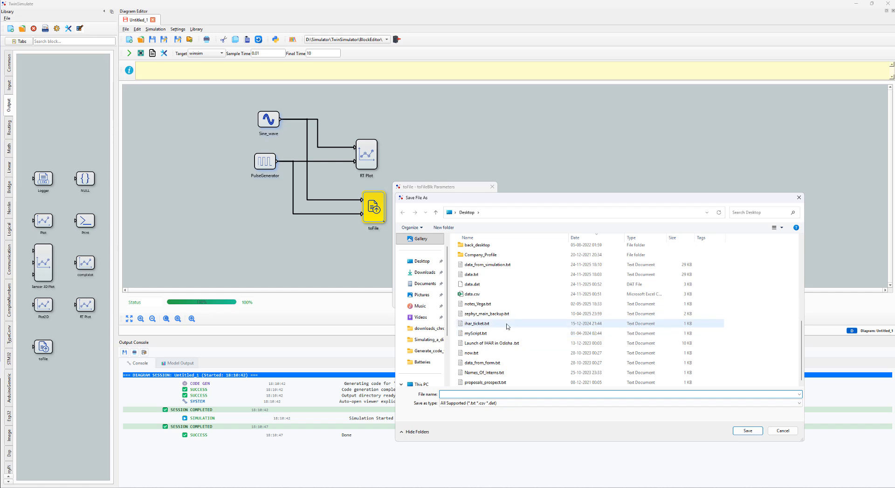
pyautogui.click(493, 264)
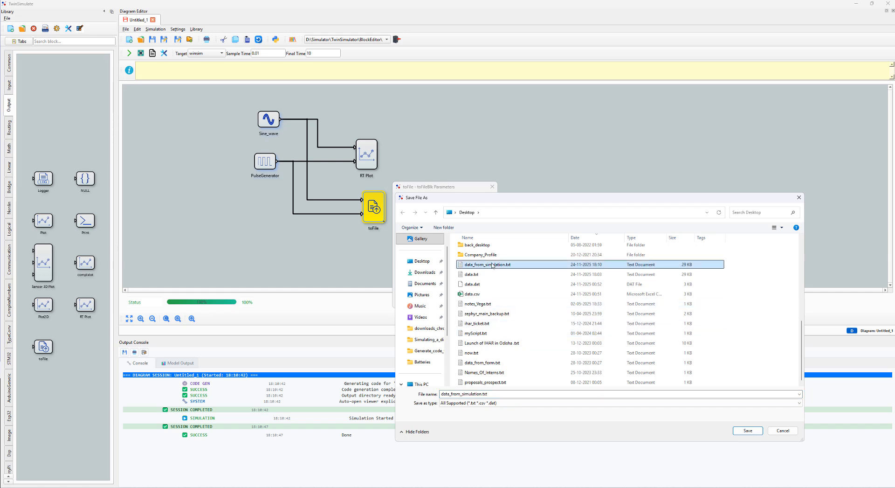
pyautogui.rightClick(493, 264)
pyautogui.click(508, 279)
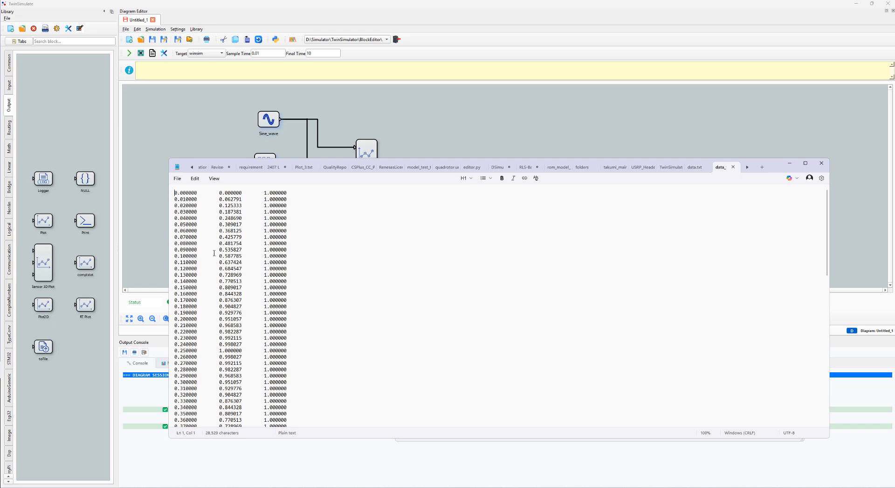
# Step: Examine the time, sine and pulse columns throughout the exported text file, and close the file and the file browser
pyautogui.click(183, 206)
pyautogui.moveTo(770, 168); pyautogui.dragTo(776, 206)
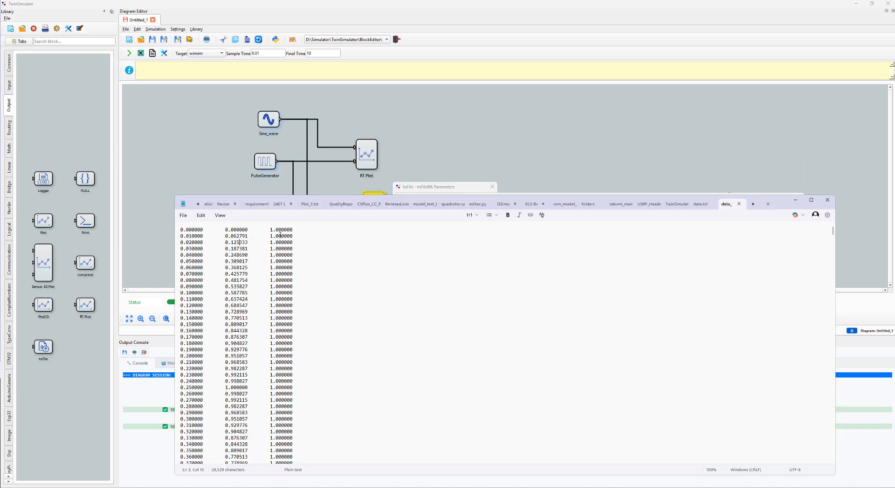
pyautogui.scroll(-20, 280, 235)
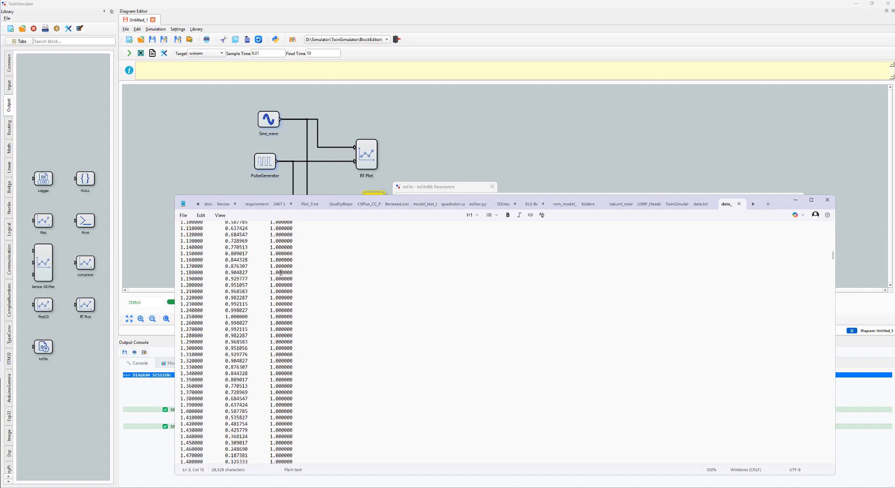
pyautogui.scroll(-20, 283, 270)
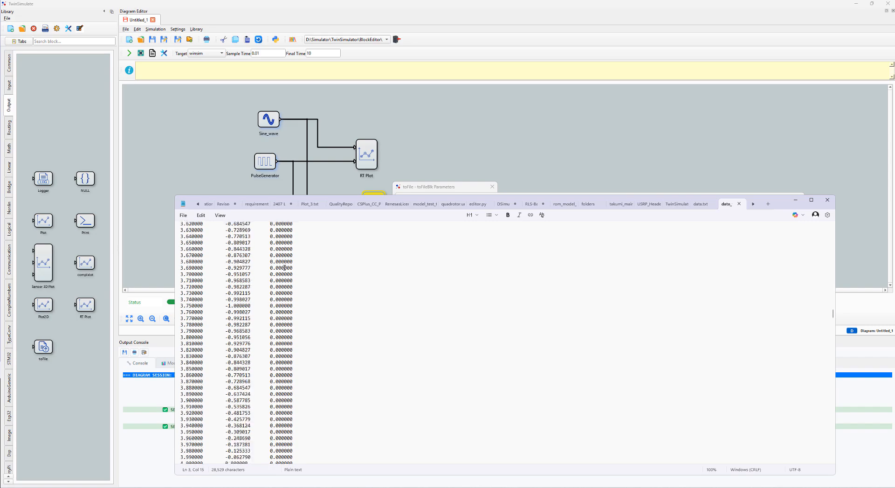
pyautogui.scroll(-20, 285, 268)
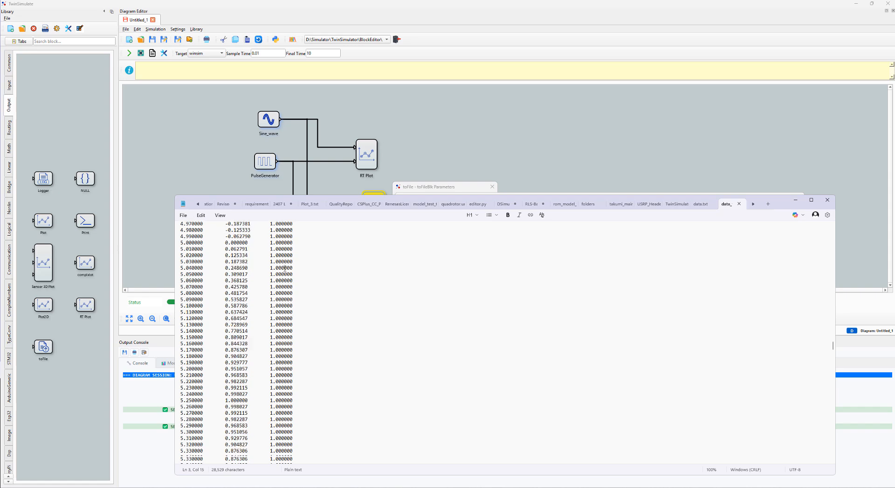
pyautogui.scroll(-20, 285, 268)
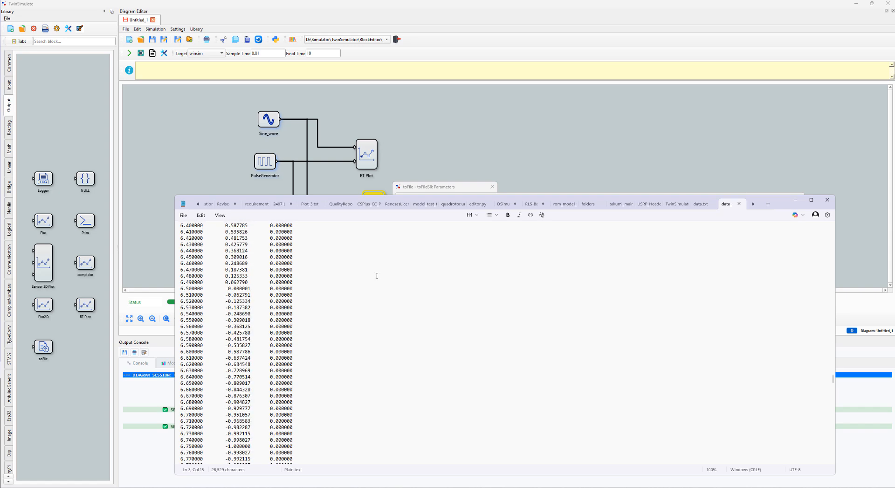
pyautogui.click(828, 199)
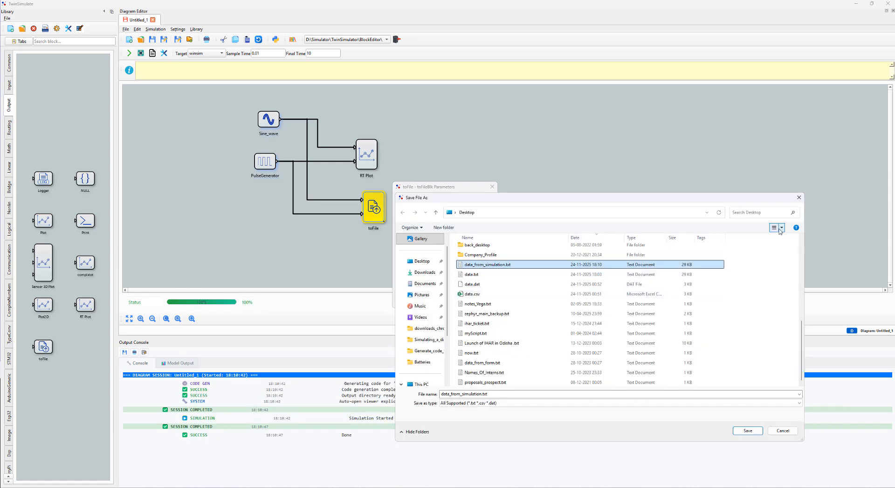
pyautogui.click(799, 197)
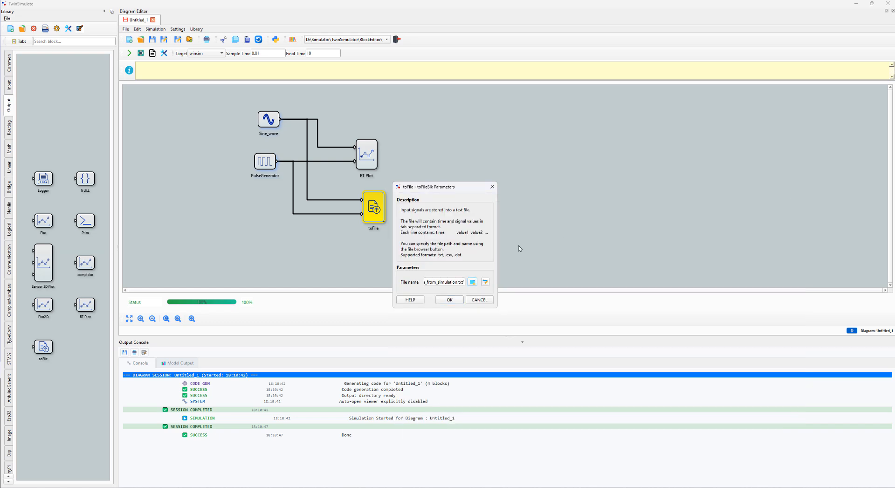
# Step: Dismiss the toFile parameters, create a new diagram, and place a FromFile block in its left part
pyautogui.click(480, 299)
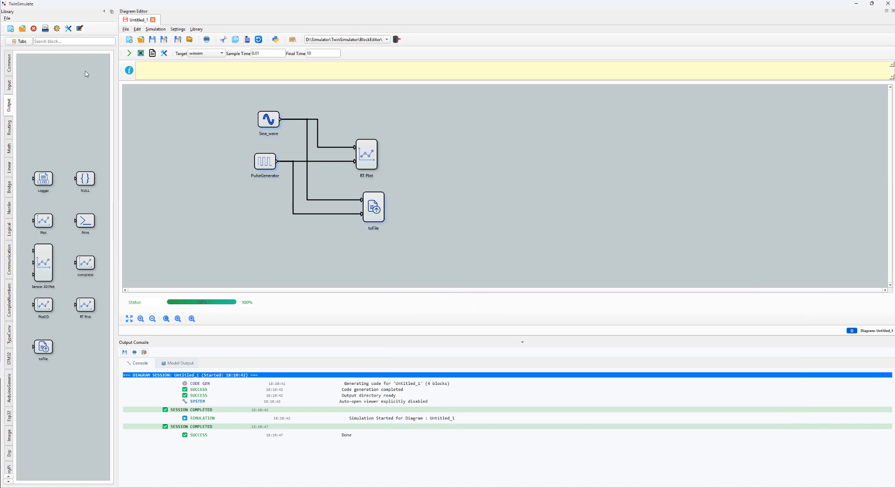
pyautogui.click(10, 29)
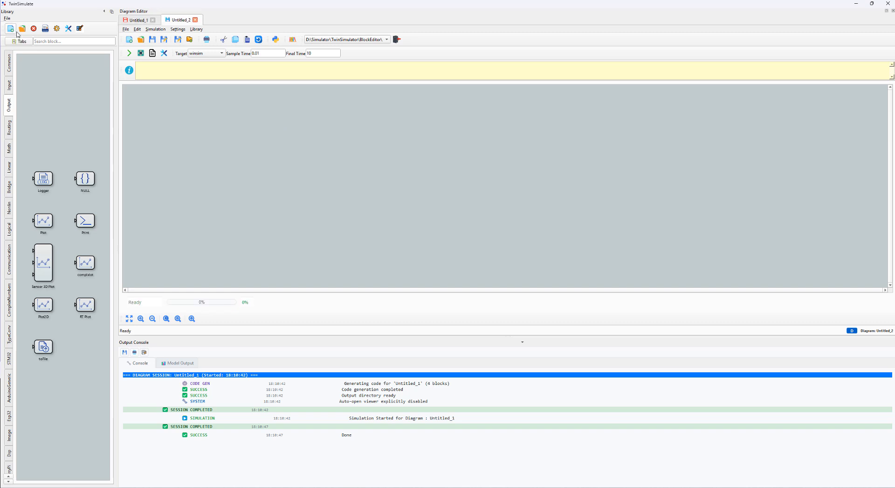
pyautogui.click(8, 87)
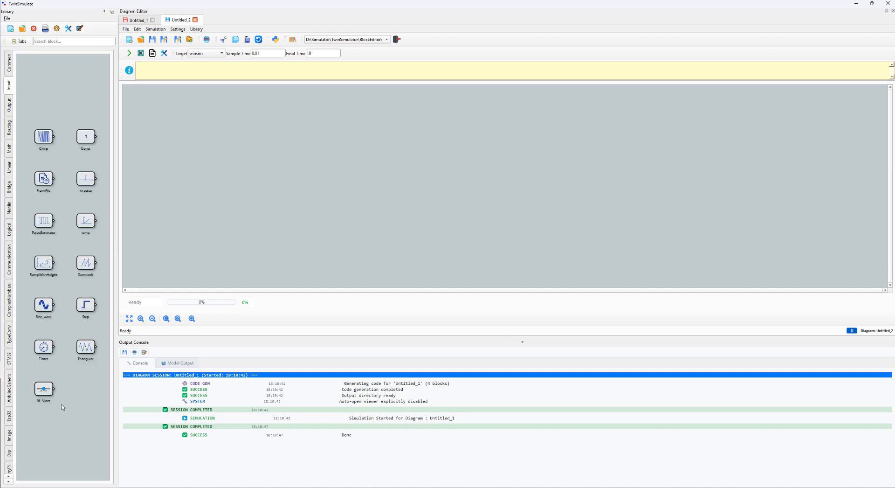
pyautogui.moveTo(43, 180); pyautogui.dragTo(347, 246)
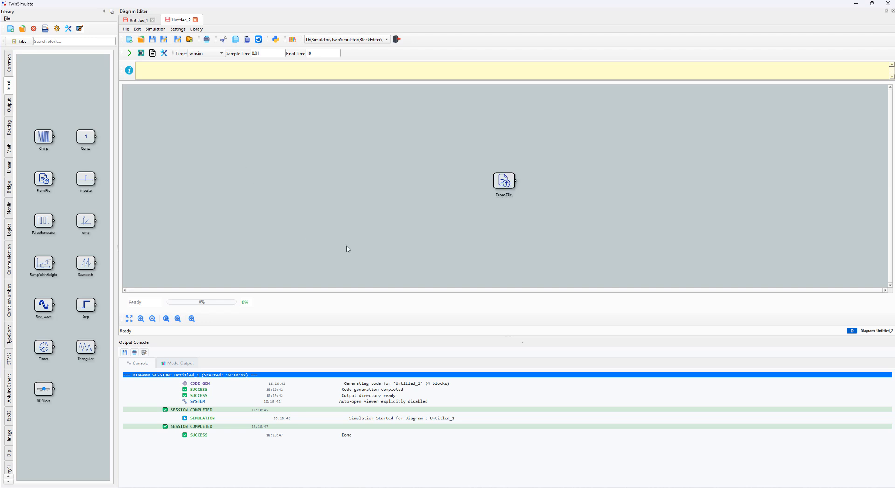
pyautogui.moveTo(509, 186); pyautogui.dragTo(222, 171)
pyautogui.click(245, 217)
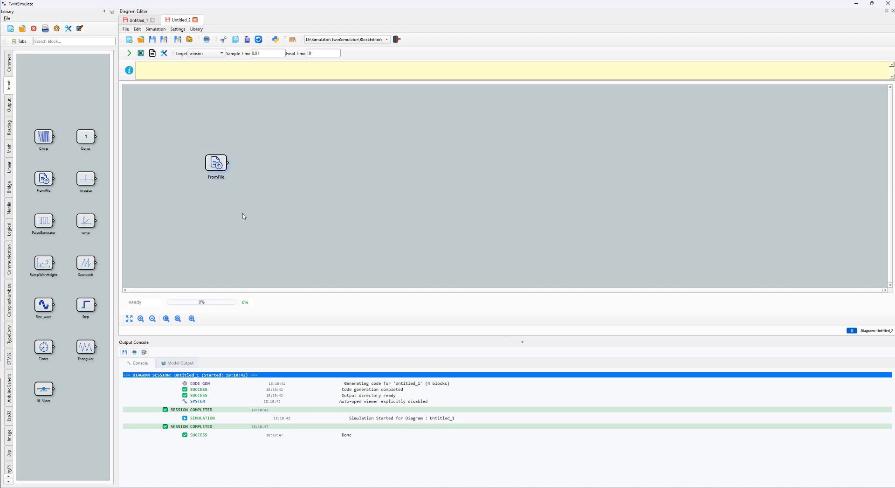
# Step: Set the FromFile block's source file to data_from_simulation.txt on the Desktop
pyautogui.doubleClick(223, 172)
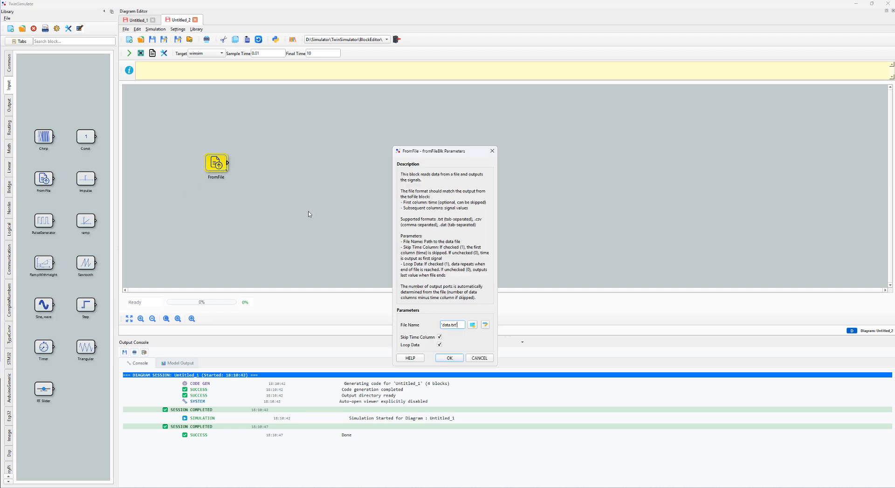
pyautogui.click(472, 324)
pyautogui.click(422, 238)
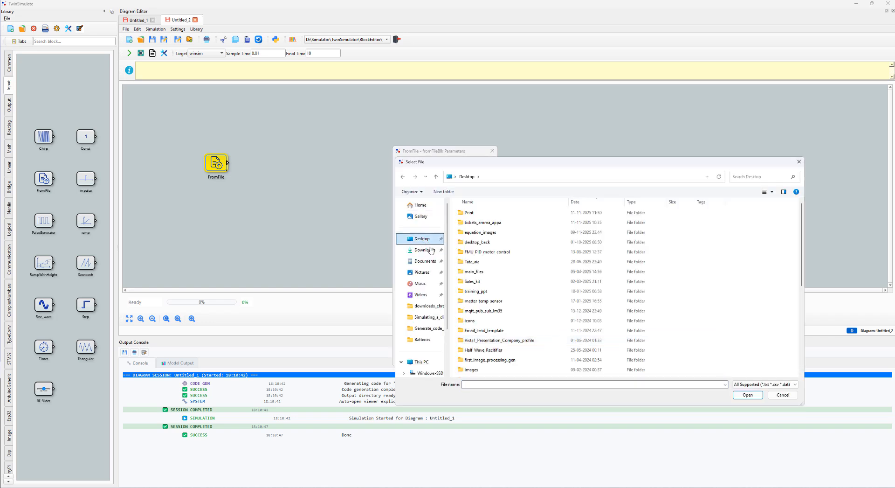
pyautogui.scroll(-5, 528, 292)
pyautogui.click(502, 286)
pyautogui.doubleClick(502, 288)
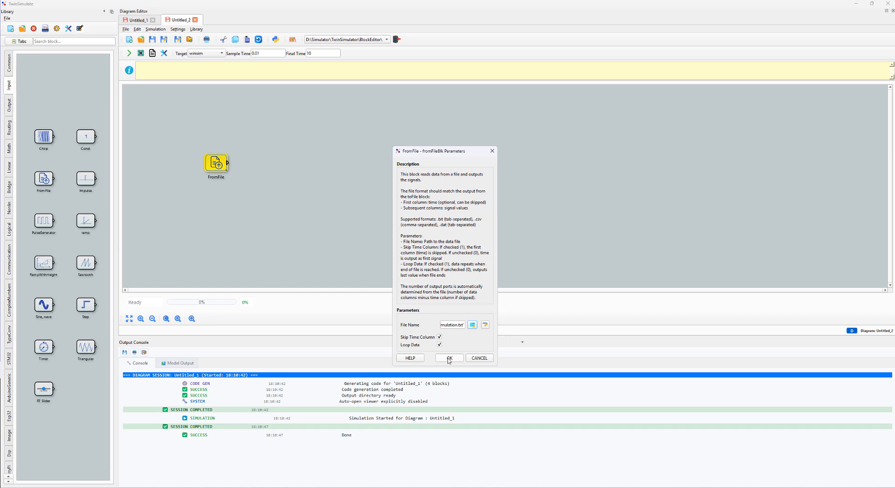
pyautogui.click(449, 358)
# Step: Set the FromFile block's number of outputs to 2
pyautogui.rightClick(226, 166)
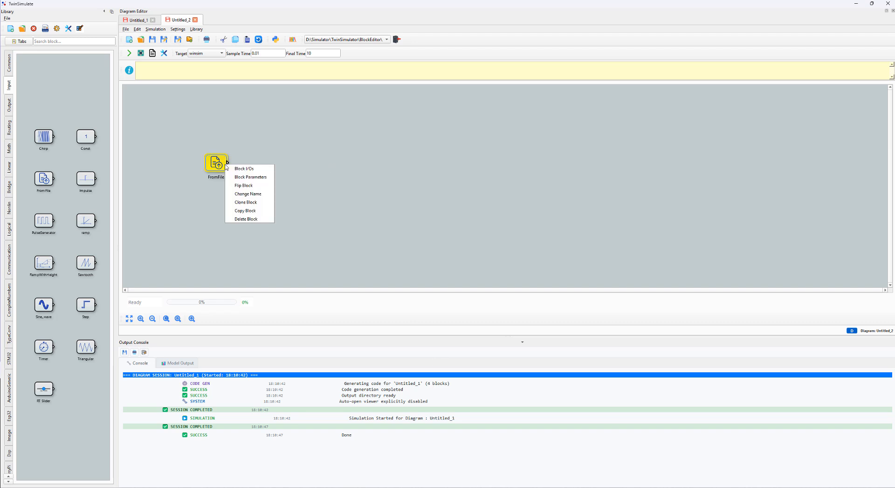
pyautogui.click(234, 168)
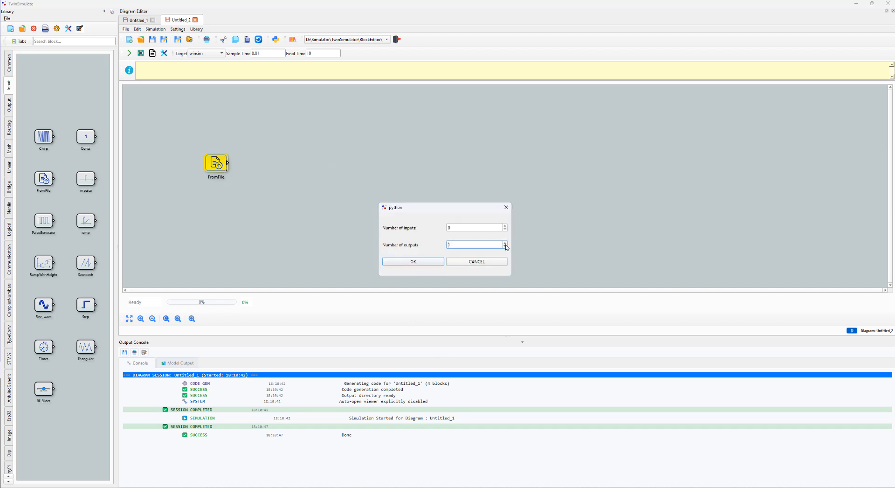
pyautogui.click(403, 267)
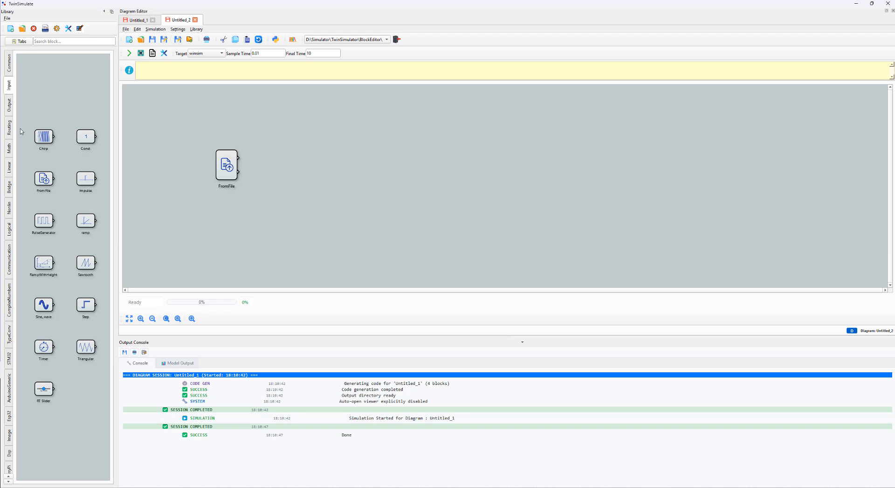
# Step: Add an RT Plot block to the right of the FromFile block and set its number of inputs to 2
pyautogui.click(8, 106)
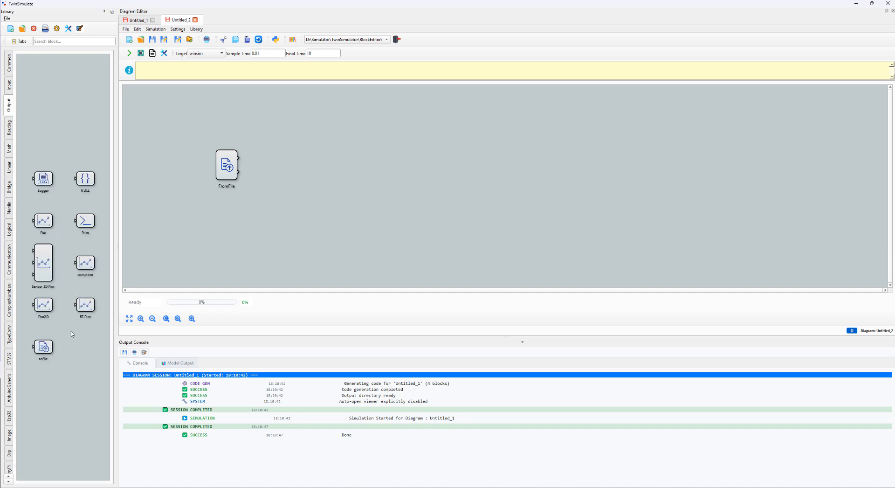
pyautogui.moveTo(286, 162); pyautogui.dragTo(286, 162)
pyautogui.rightClick(288, 161)
pyautogui.click(303, 166)
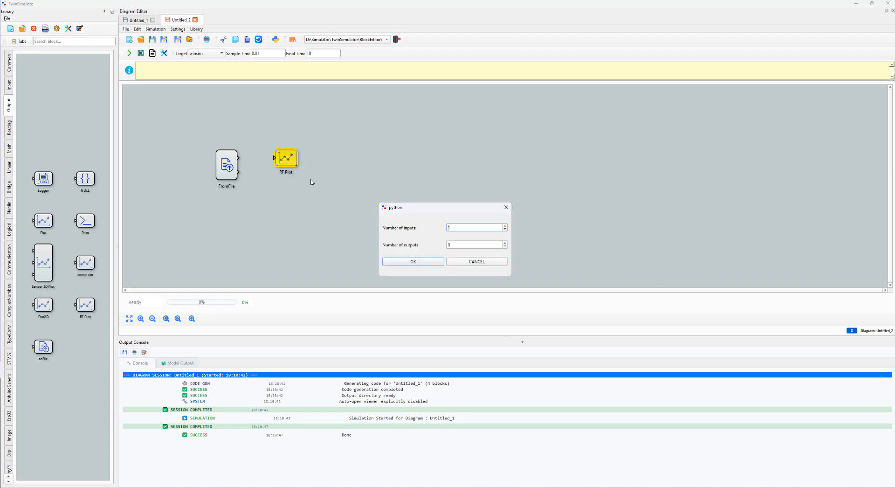
pyautogui.click(505, 226)
pyautogui.click(413, 262)
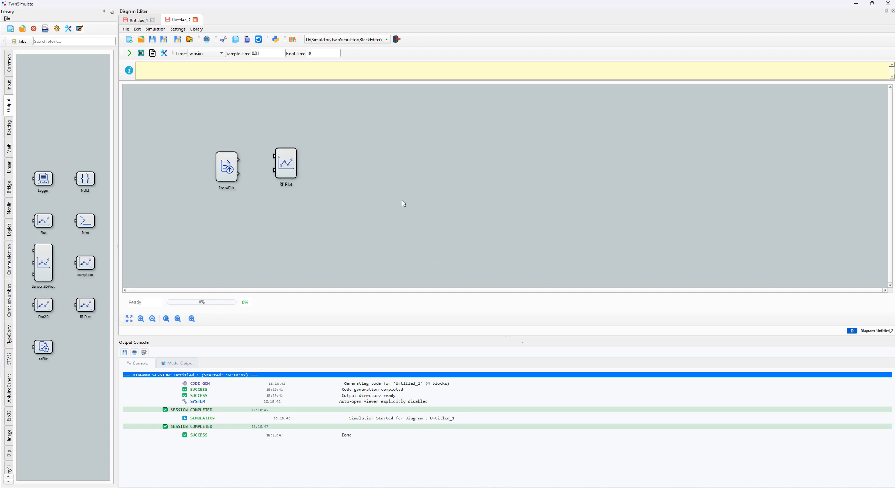
# Step: Connect both FromFile outputs to the RT Plot inputs and run the simulation, moving the plot window clear of the blocks
pyautogui.moveTo(240, 158)
pyautogui.mouseDown()
pyautogui.moveTo(275, 155)
pyautogui.moveTo(238, 173)
pyautogui.mouseUp()
pyautogui.click(129, 53)
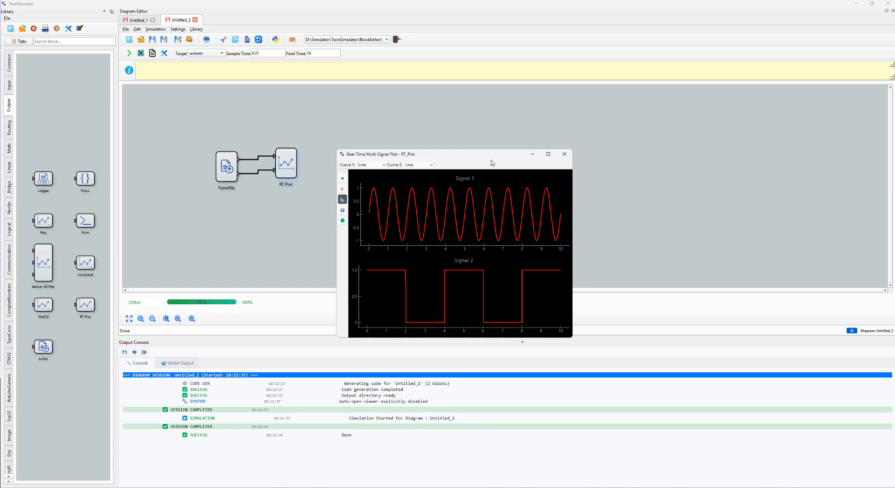
pyautogui.moveTo(491, 161); pyautogui.dragTo(695, 123)
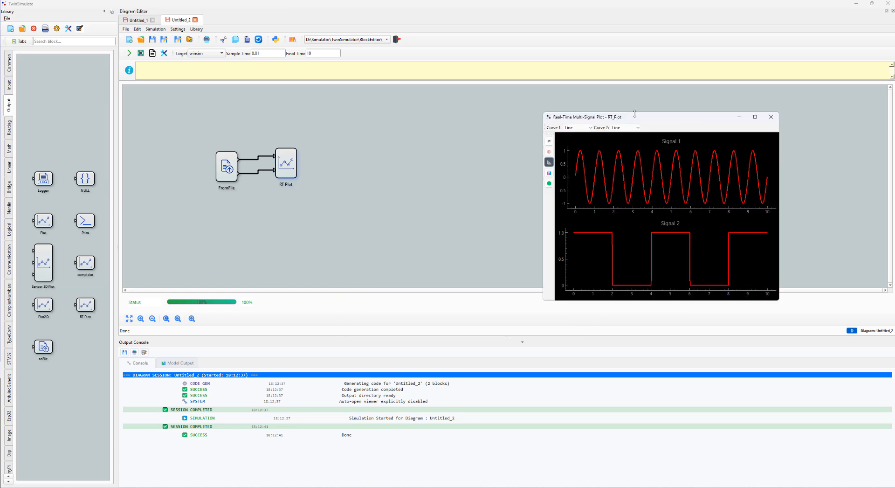